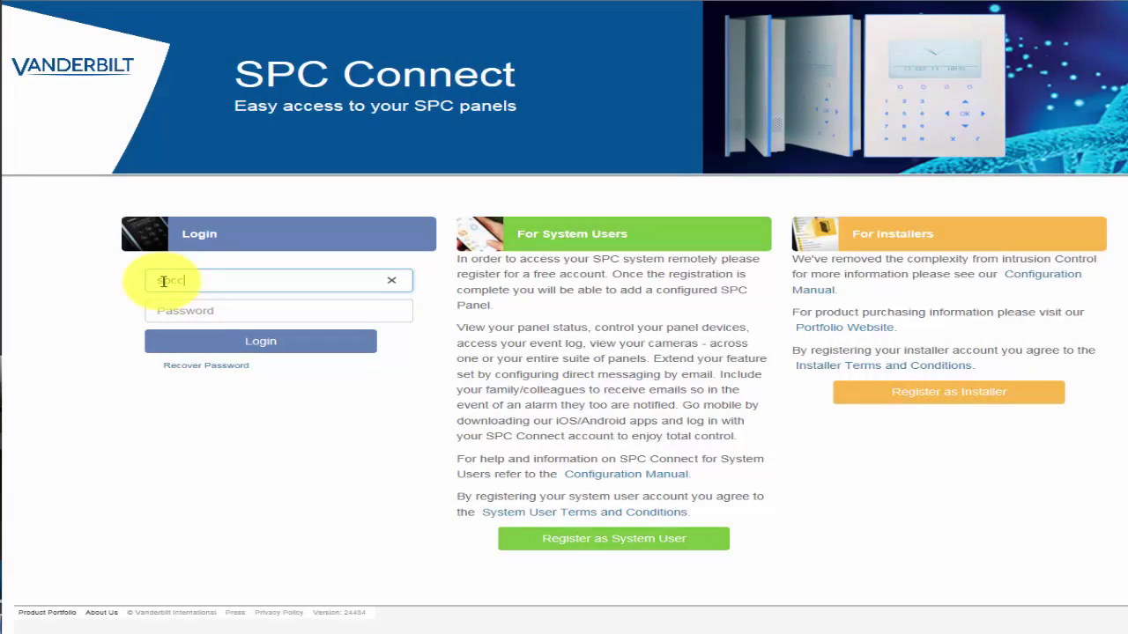
Step: Log in with the account password and open Panel Group 1's Feature Settings from Panel Groups
{"action": "key", "text": "Tab"}
{"action": "type", "text": "s************"}
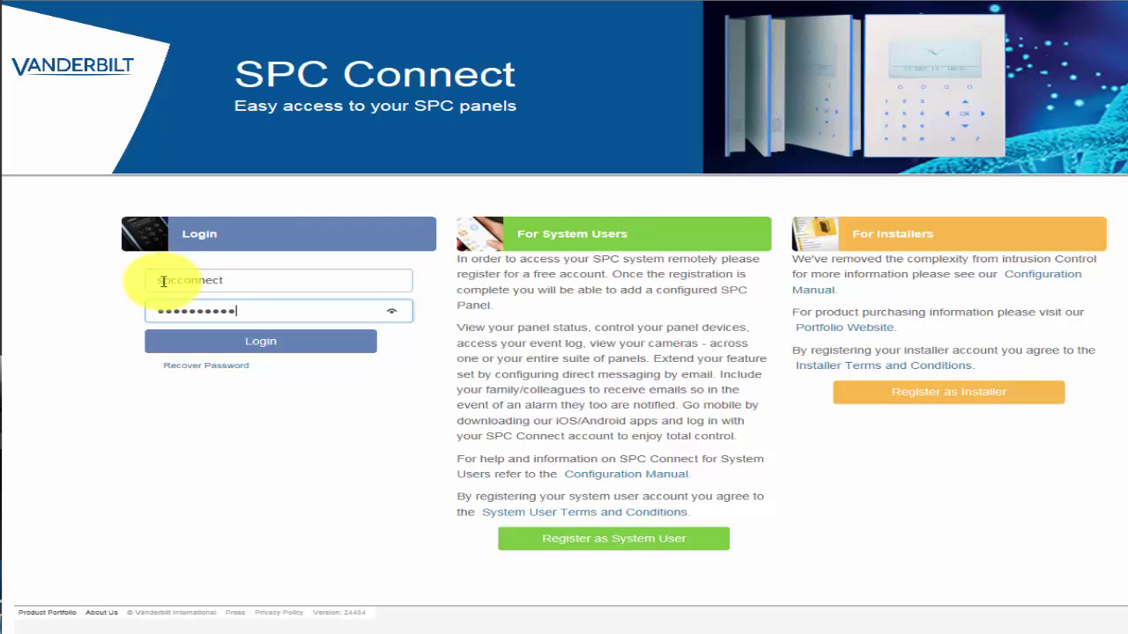
{"action": "left_click", "coordinate": [282, 345]}
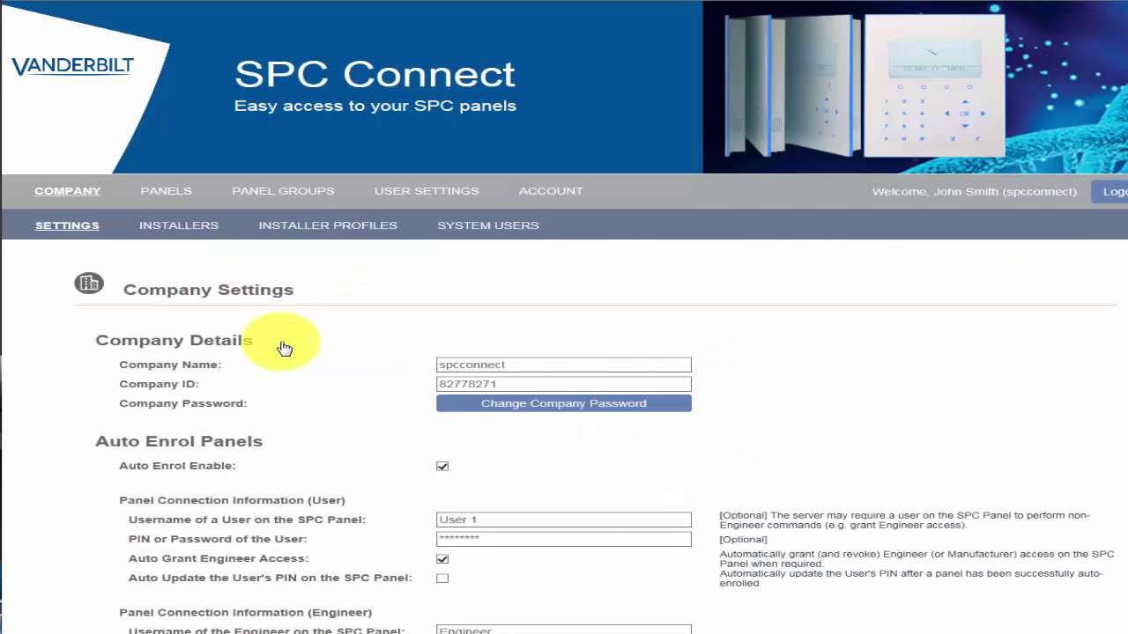
{"action": "left_click", "coordinate": [286, 194]}
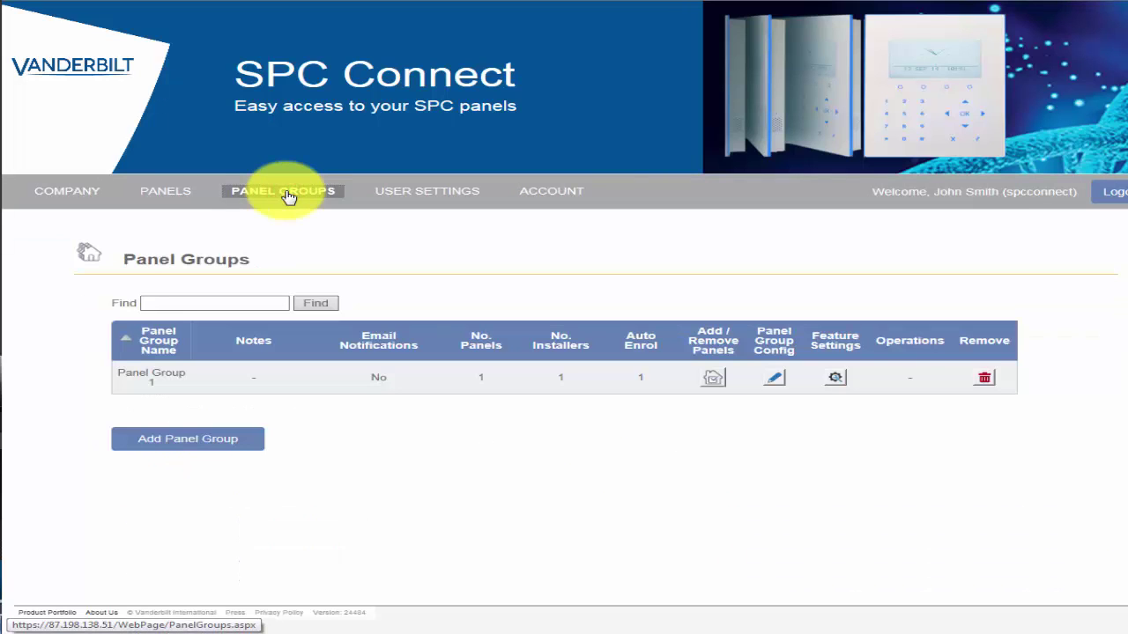
{"action": "left_click", "coordinate": [837, 380]}
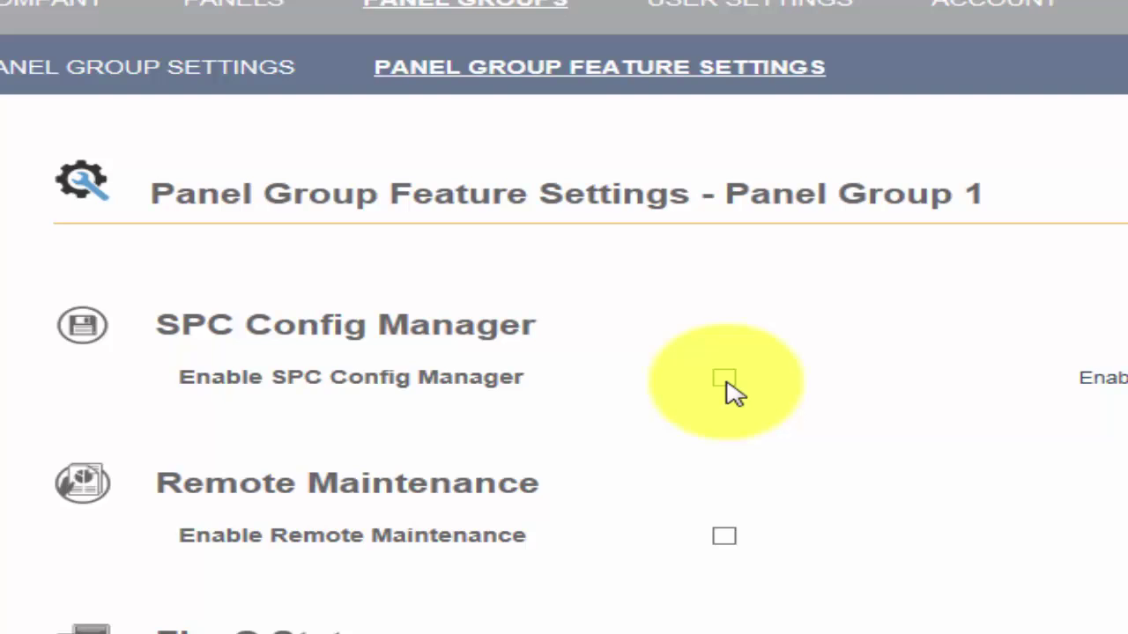
Step: Tick Enable SPC Config Manager and Event Trigger for Panel Group 1
{"action": "left_click", "coordinate": [724, 380]}
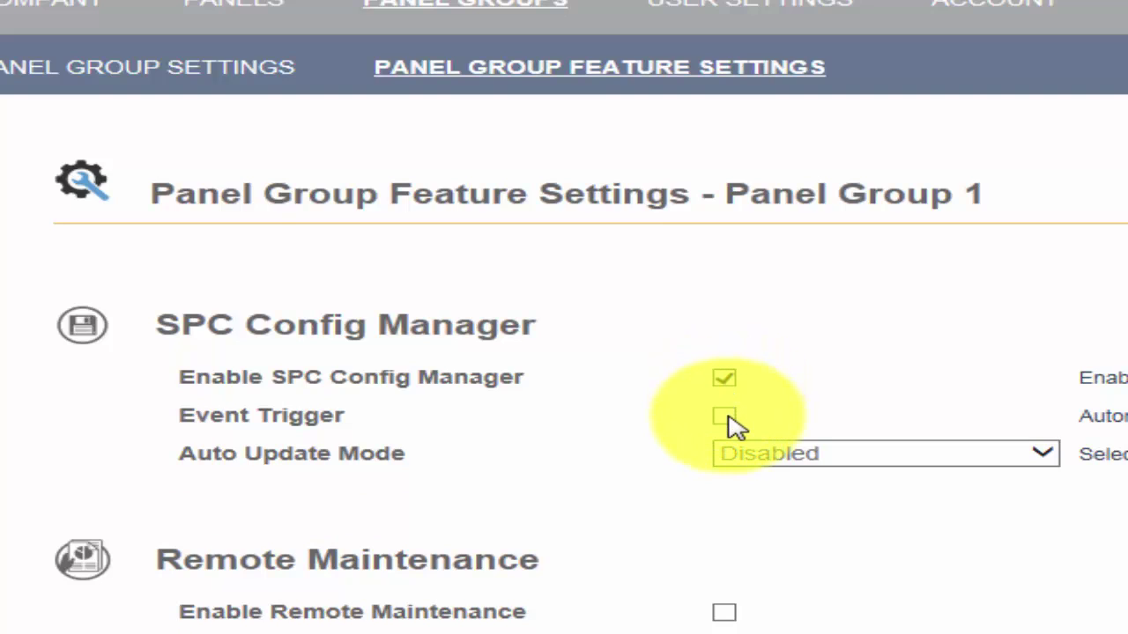
{"action": "left_click", "coordinate": [729, 419]}
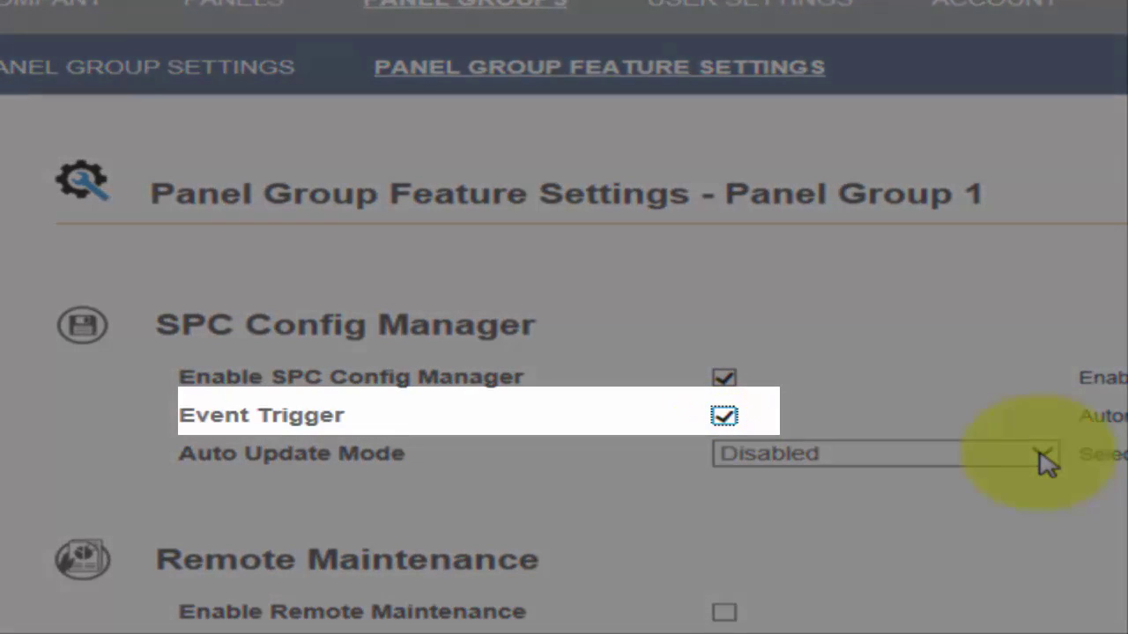
{"action": "left_click", "coordinate": [1041, 456]}
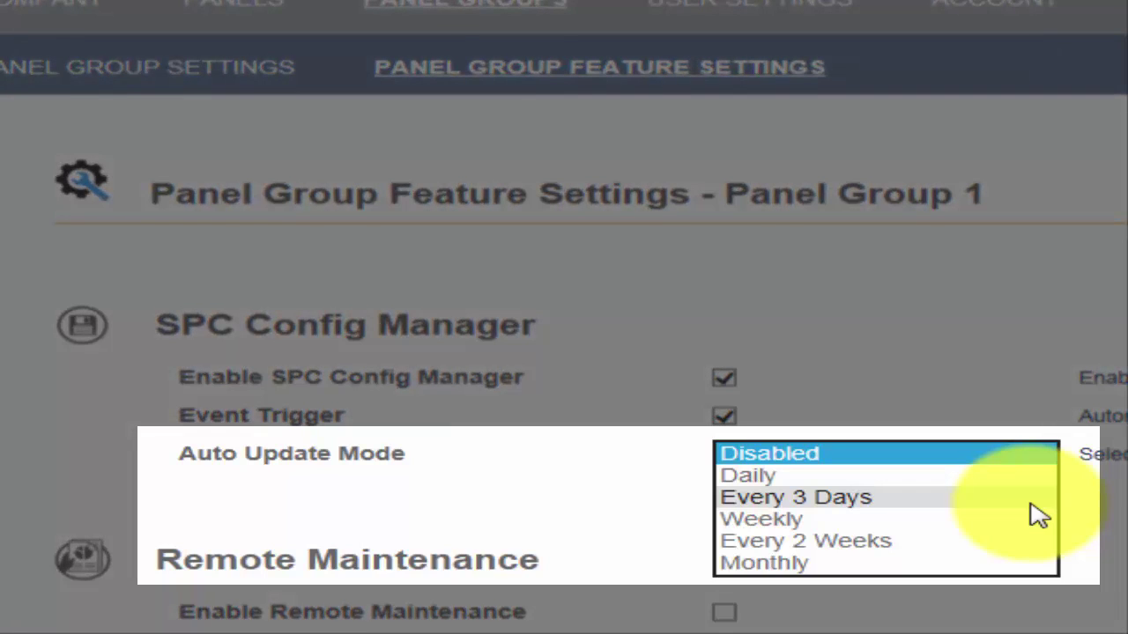
Step: Set Auto Update Mode to Monthly with a 00:30 start time and save the settings
{"action": "left_click", "coordinate": [1035, 563]}
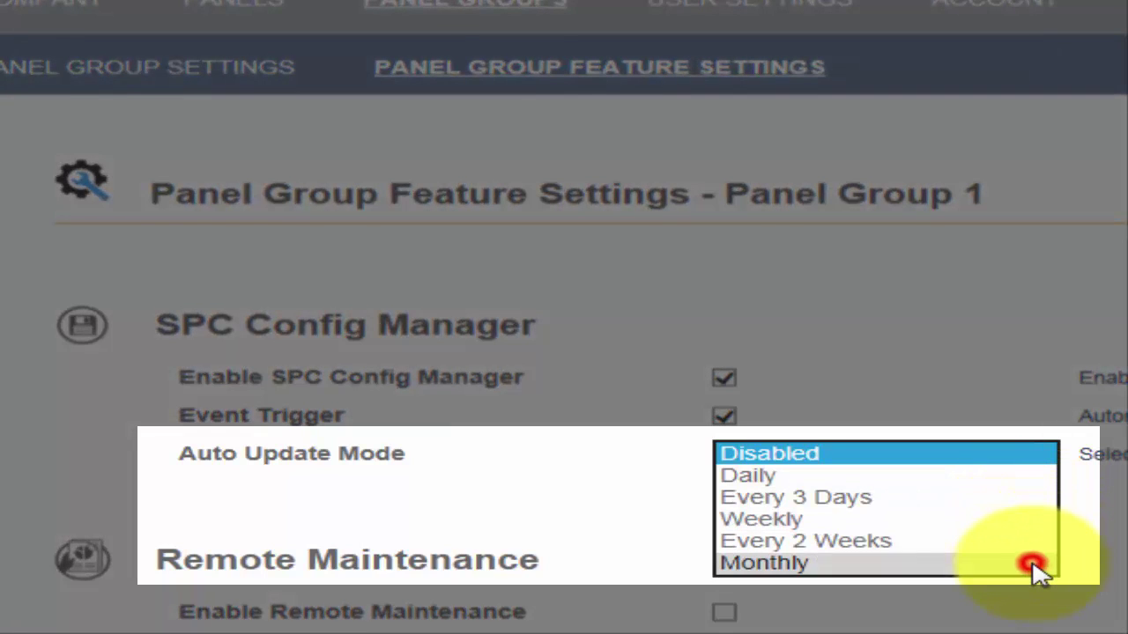
{"action": "left_click", "coordinate": [1045, 498]}
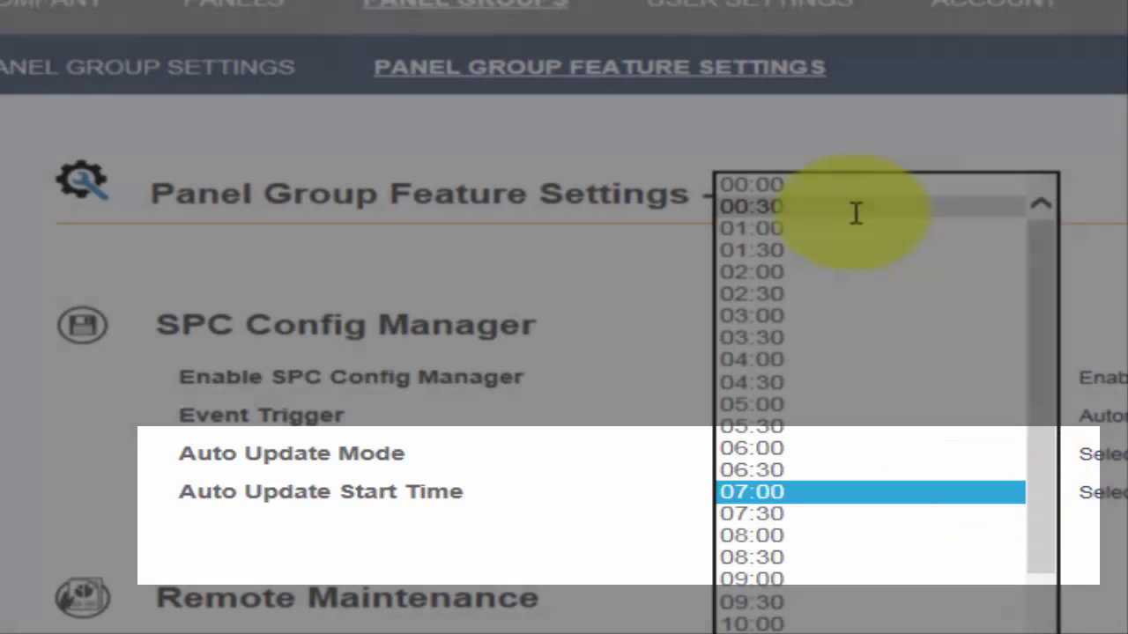
{"action": "left_click", "coordinate": [853, 209]}
{"action": "left_click", "coordinate": [843, 533]}
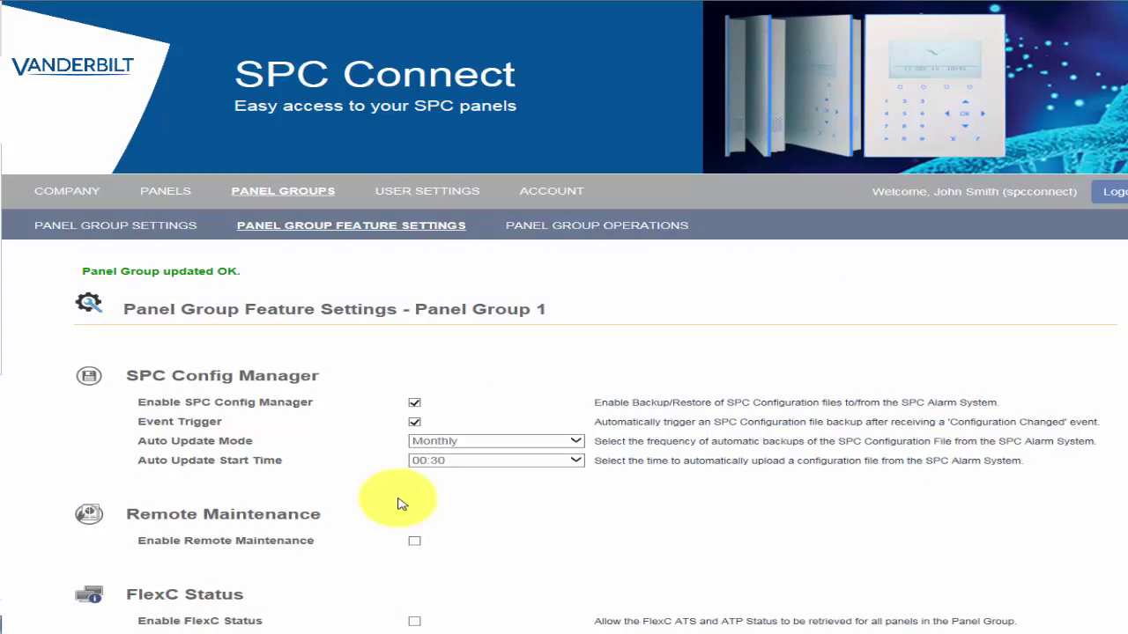
Step: Take two configuration backups for Panel Group 1 and view the panel's Config History
{"action": "left_click", "coordinate": [297, 195]}
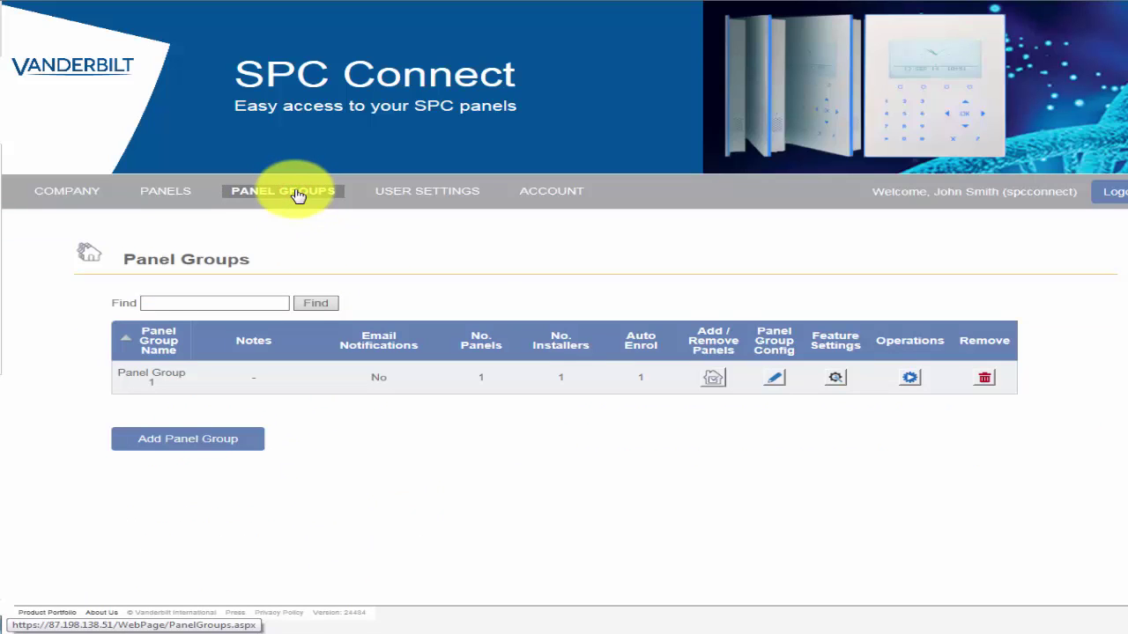
{"action": "left_click", "coordinate": [909, 381]}
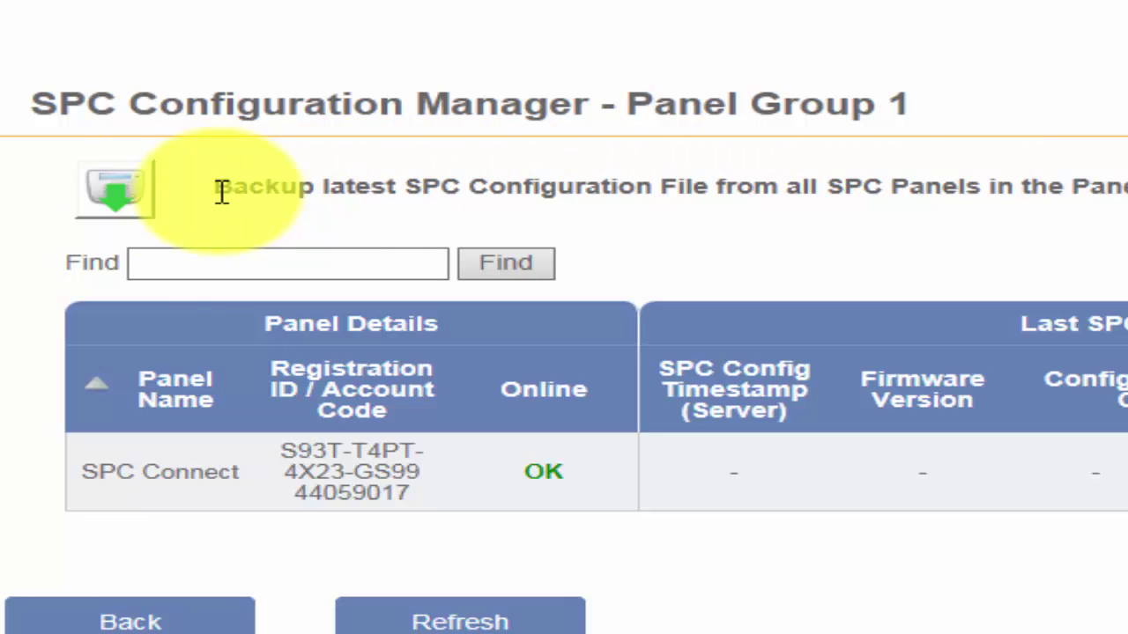
{"action": "left_click", "coordinate": [114, 195]}
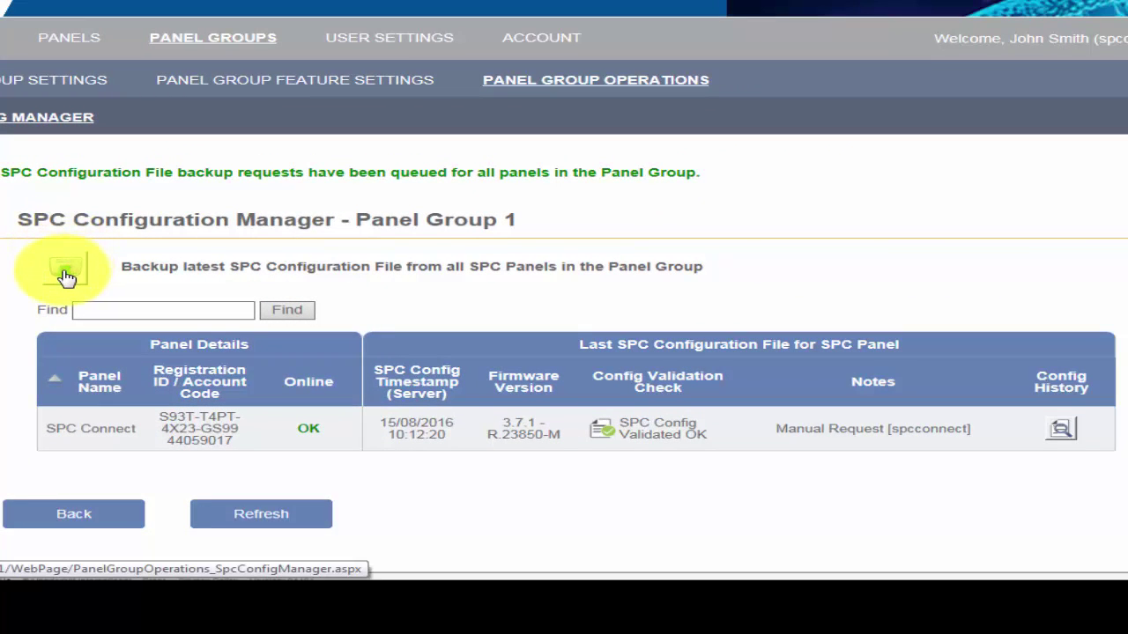
{"action": "left_click", "coordinate": [67, 276]}
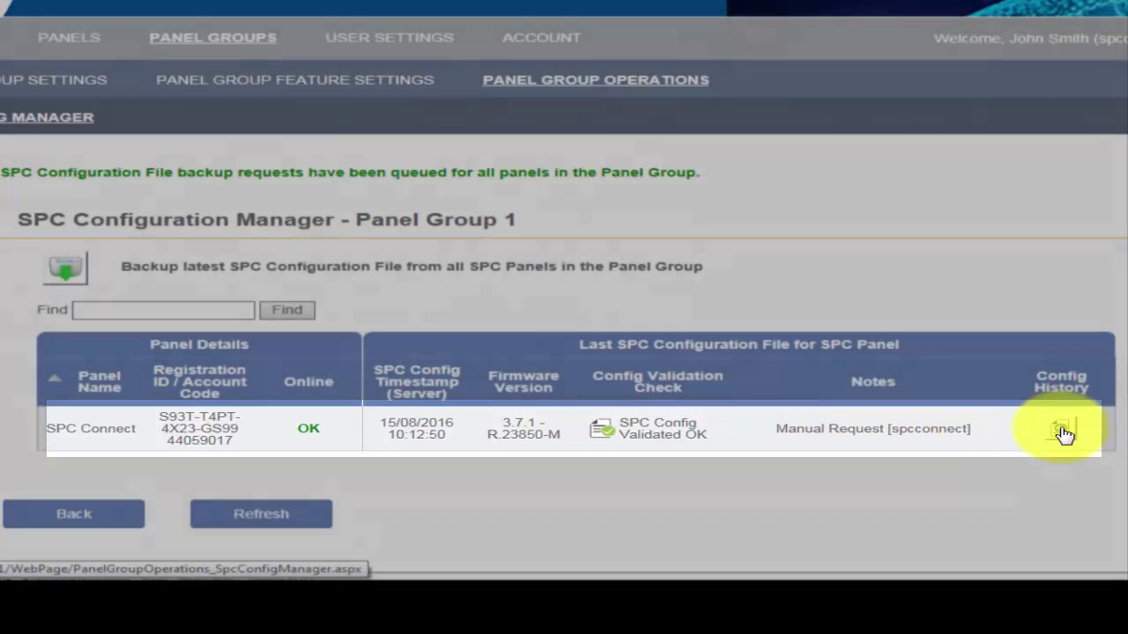
{"action": "left_click", "coordinate": [1063, 432]}
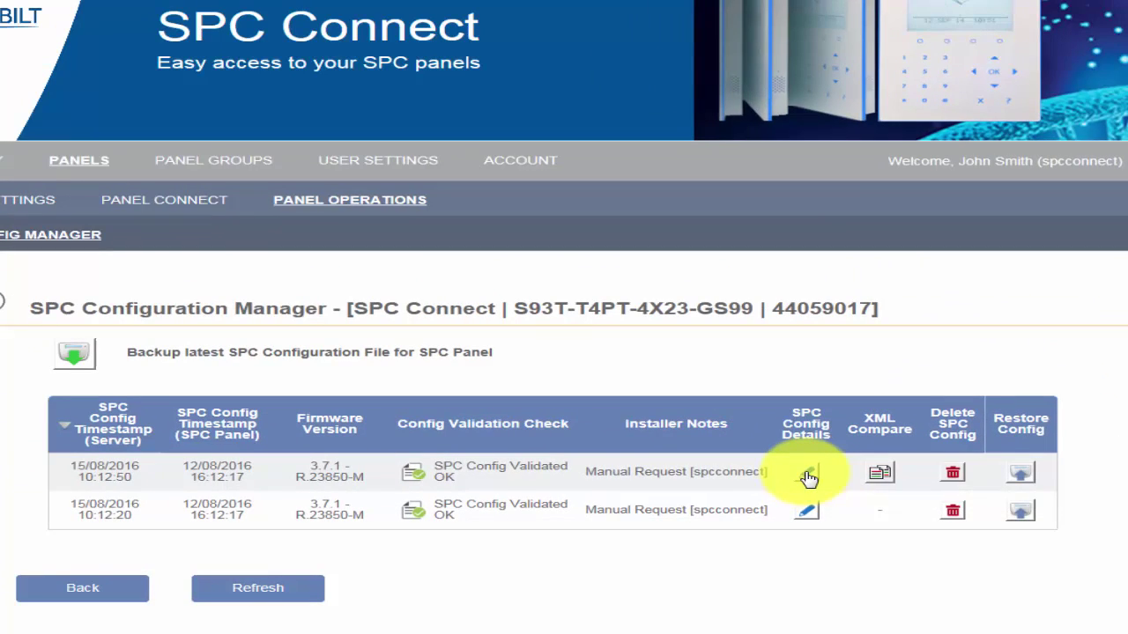
Step: Change the newest backup's installer notes to 'Demo Download' and save the details
{"action": "left_click", "coordinate": [805, 476]}
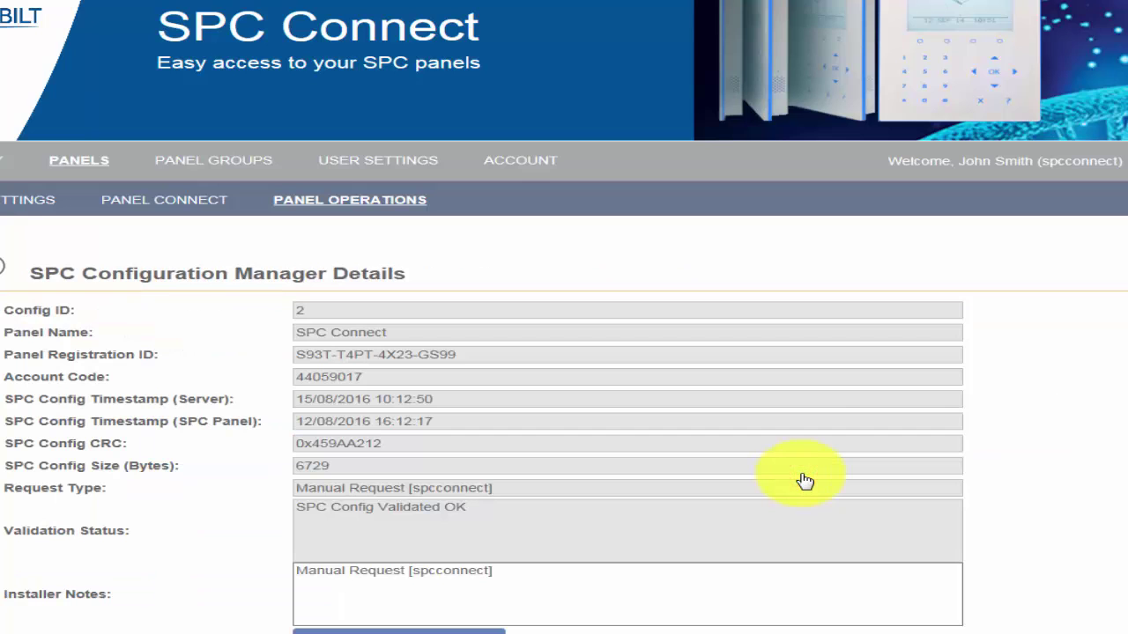
{"action": "scroll", "coordinate": [682, 471], "scroll_direction": "down", "scroll_amount": 1}
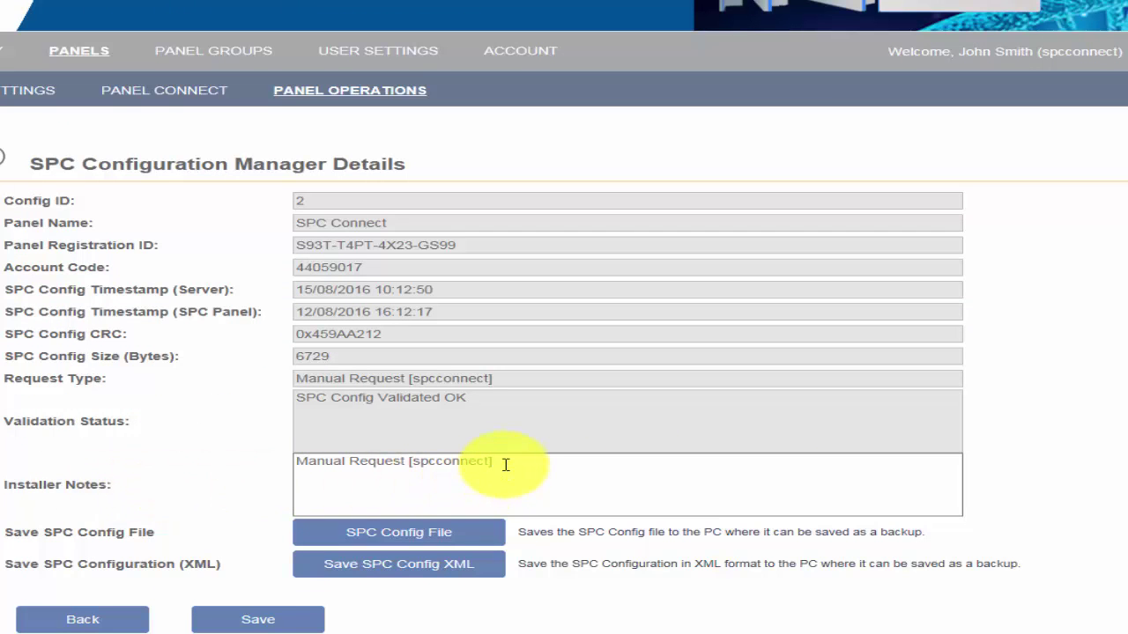
{"action": "left_click_drag", "start_coordinate": [506, 465], "coordinate": [285, 462]}
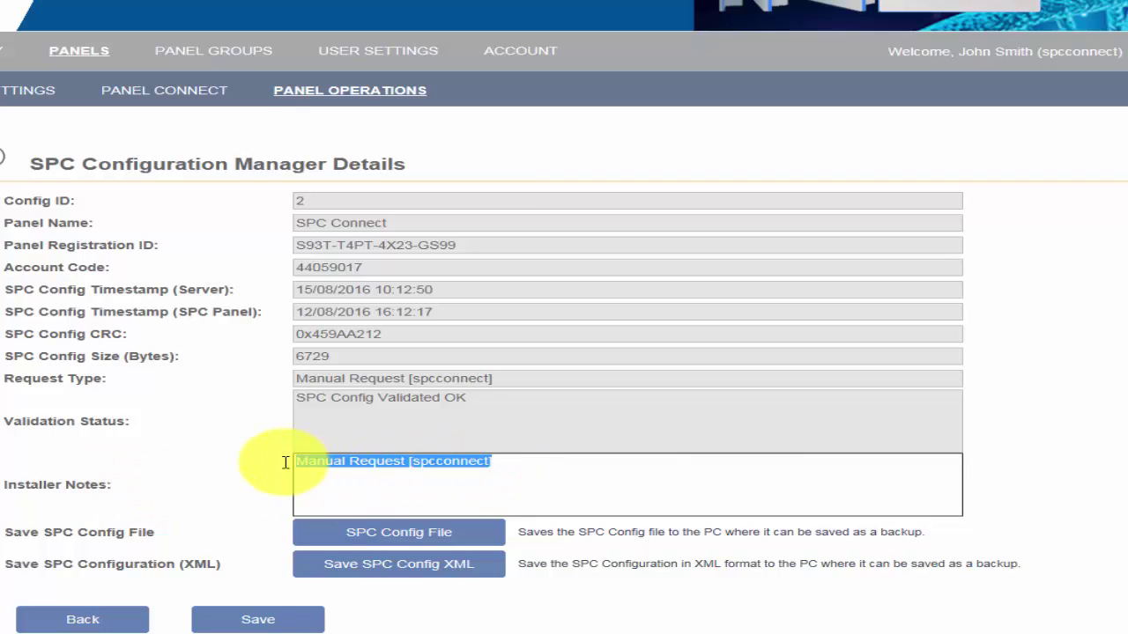
{"action": "type", "text": "Demo Do"}
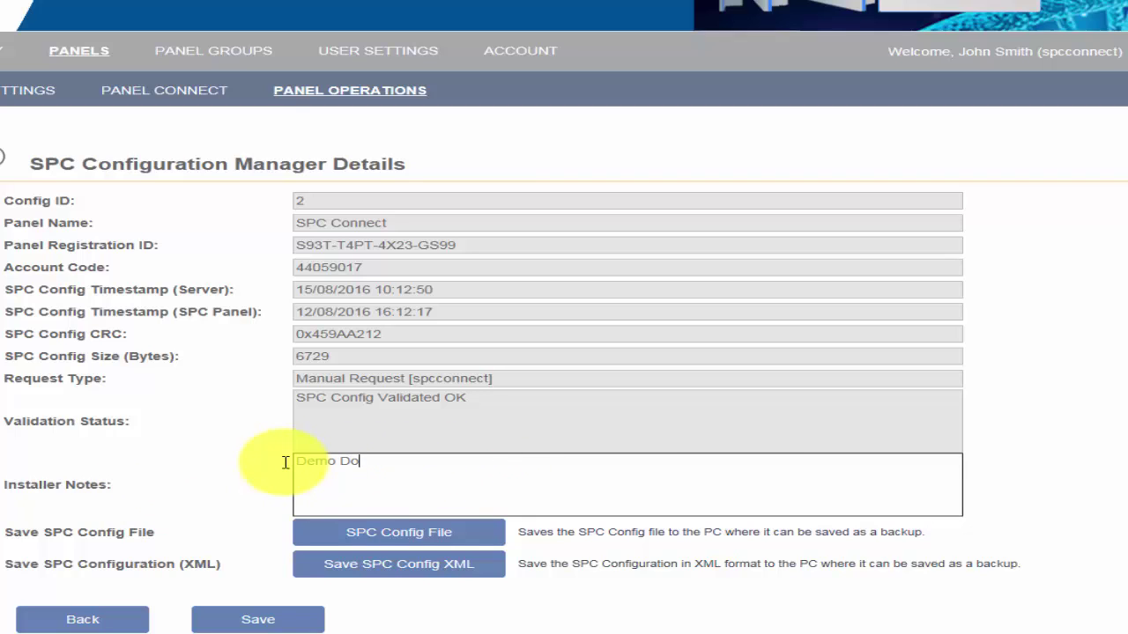
{"action": "type", "text": "wnload"}
{"action": "left_click", "coordinate": [257, 619]}
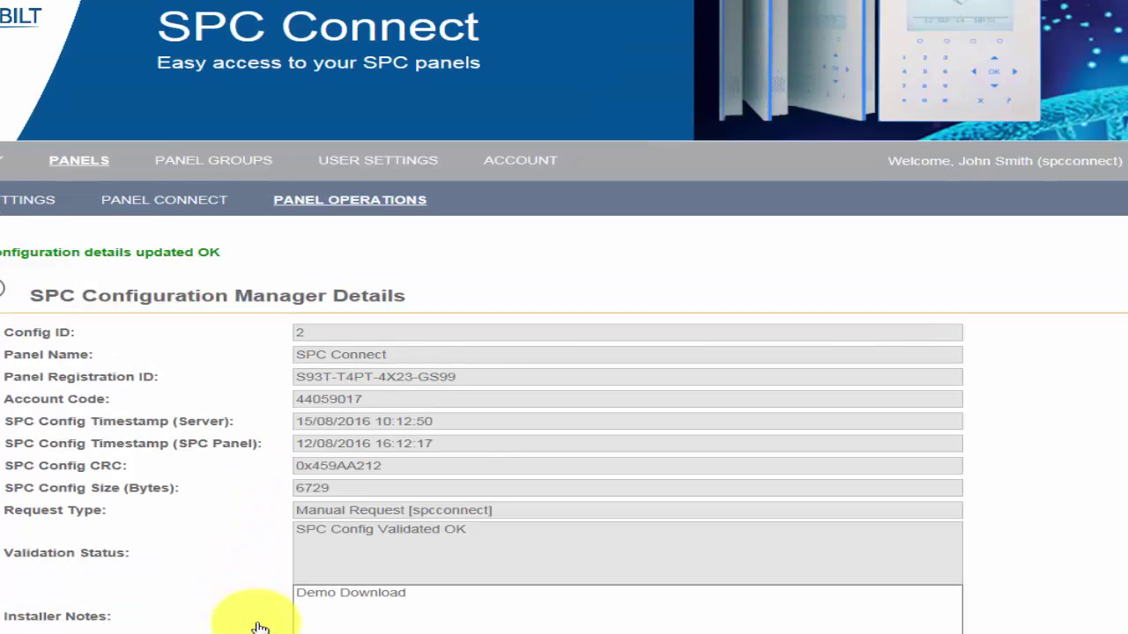
{"action": "scroll", "coordinate": [256, 555], "scroll_direction": "down", "scroll_amount": 2}
Step: Compare the 10:12:20 and 10:12:50 config files as XML and confirm they're identical
{"action": "left_click", "coordinate": [79, 592]}
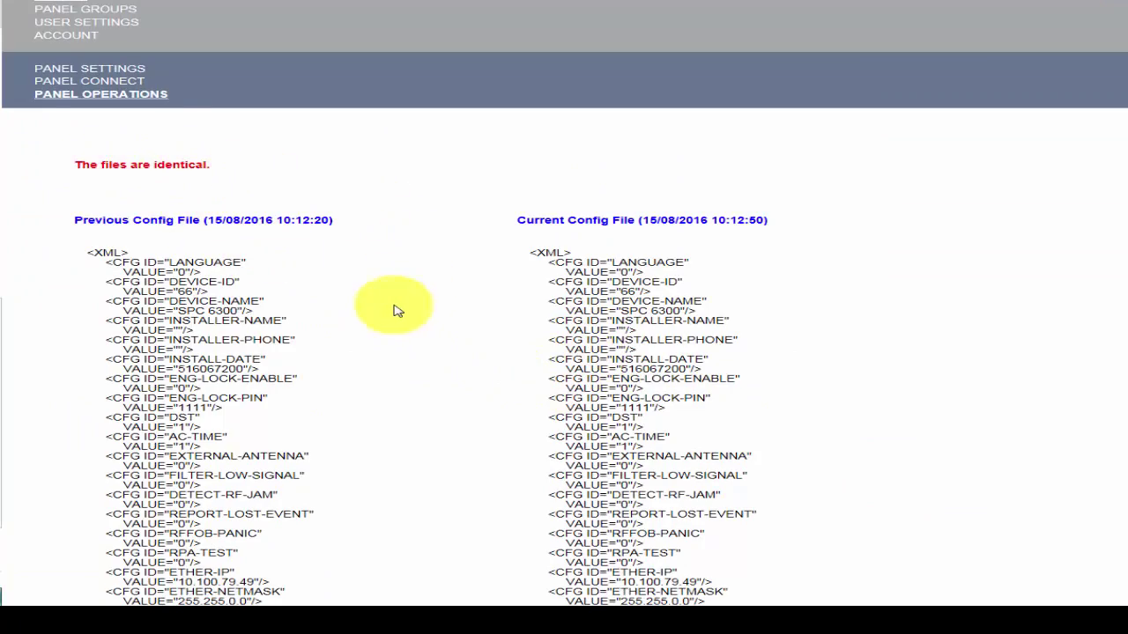
{"action": "scroll", "coordinate": [392, 309], "scroll_direction": "down", "scroll_amount": 5}
{"action": "scroll", "coordinate": [394, 312], "scroll_direction": "down", "scroll_amount": 12}
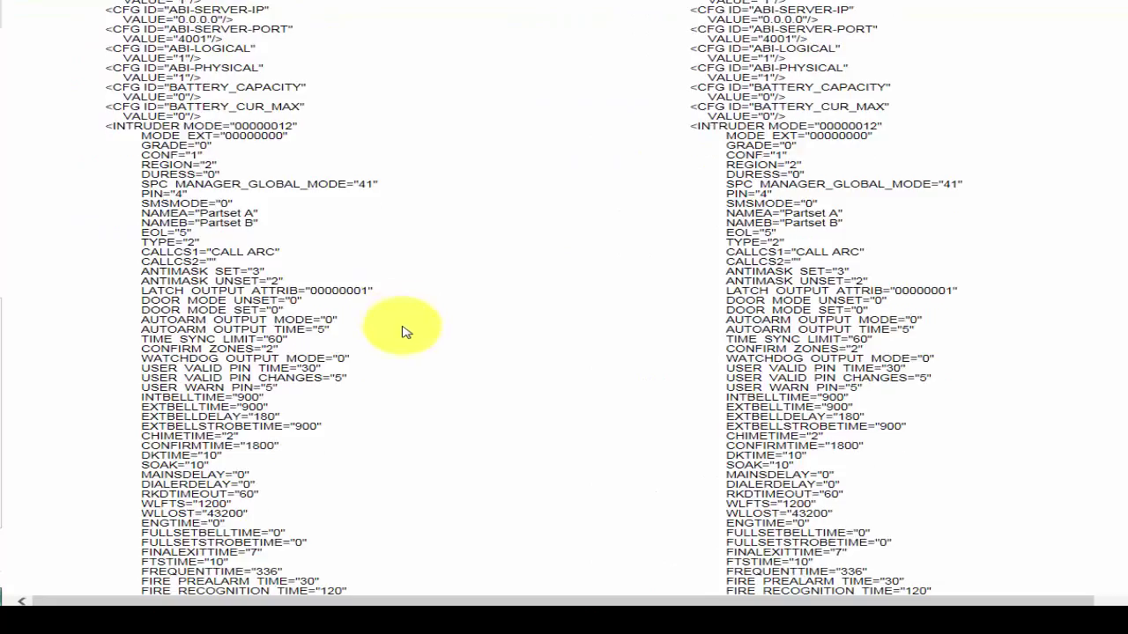
{"action": "scroll", "coordinate": [414, 338], "scroll_direction": "down", "scroll_amount": 15}
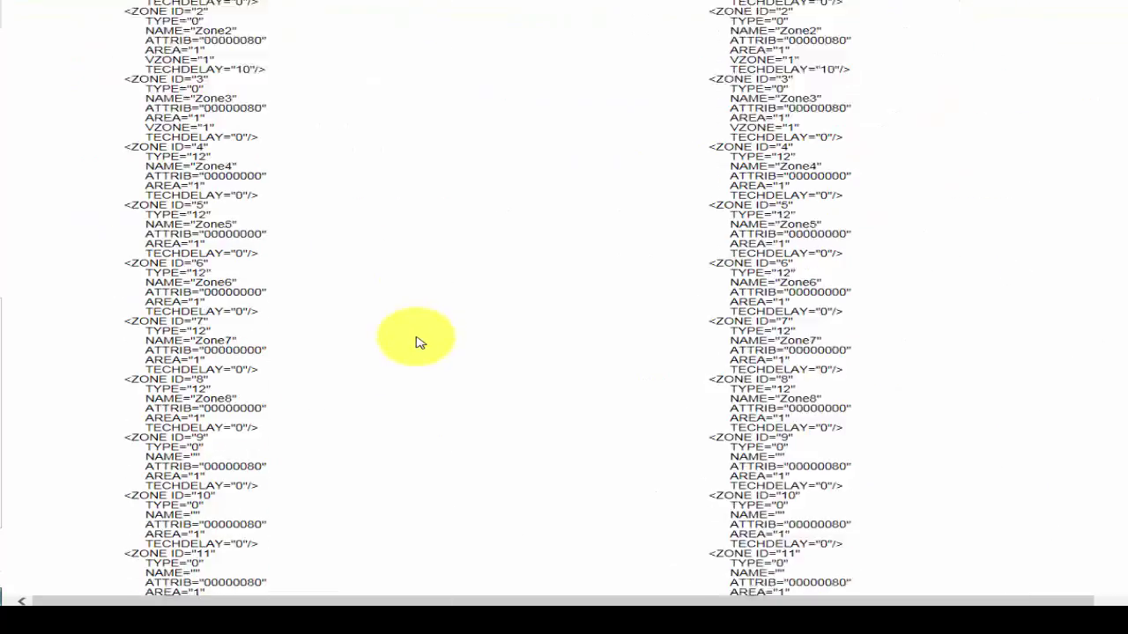
{"action": "scroll", "coordinate": [419, 344], "scroll_direction": "up", "scroll_amount": 20}
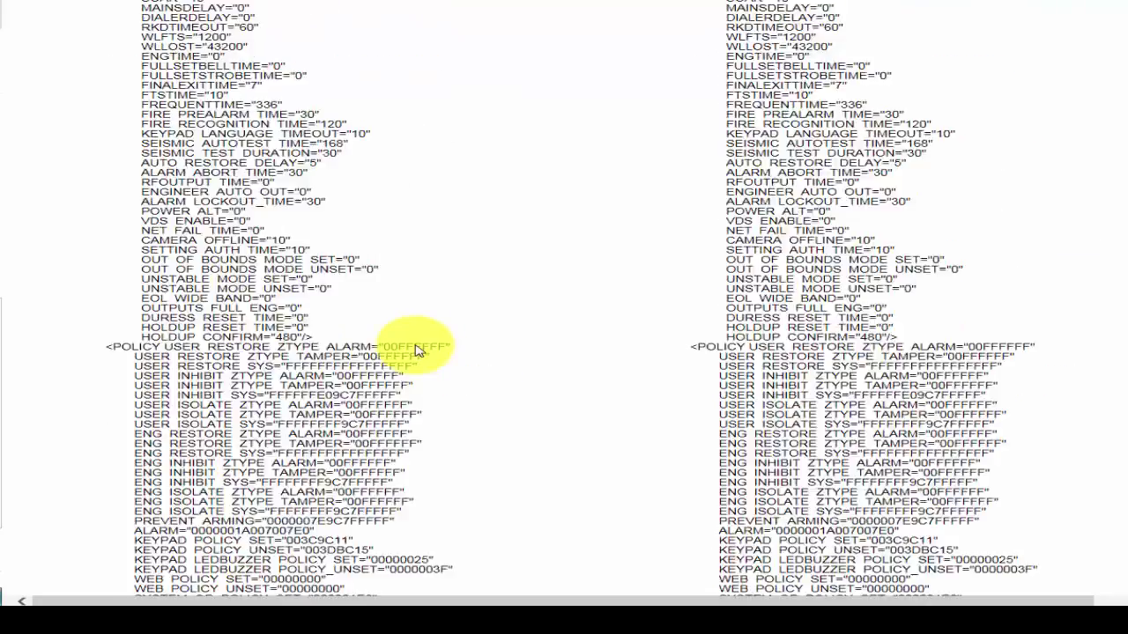
{"action": "scroll", "coordinate": [418, 351], "scroll_direction": "up", "scroll_amount": 6}
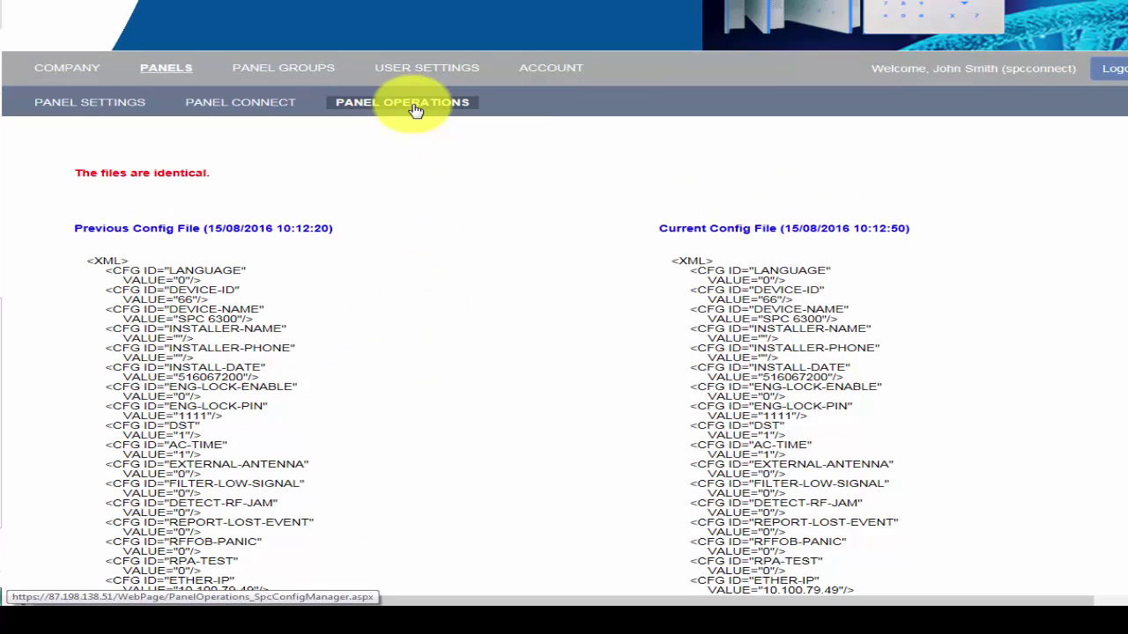
Step: Open Panel Group 1's Config History and delete the second-row 10:12:20 backup
{"action": "left_click", "coordinate": [314, 74]}
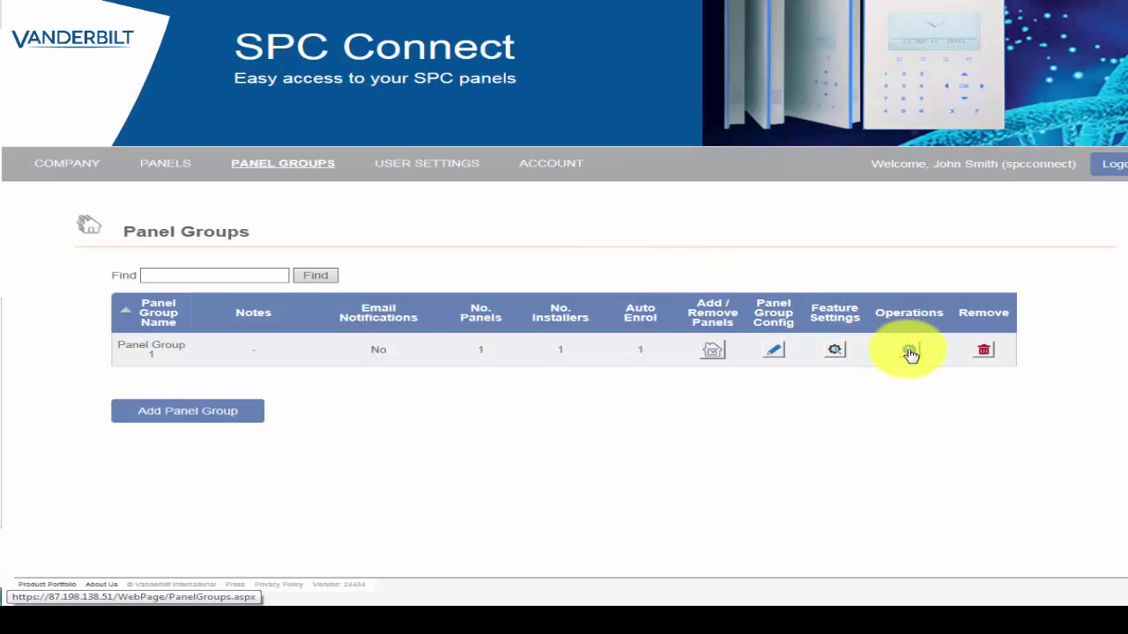
{"action": "left_click", "coordinate": [909, 351]}
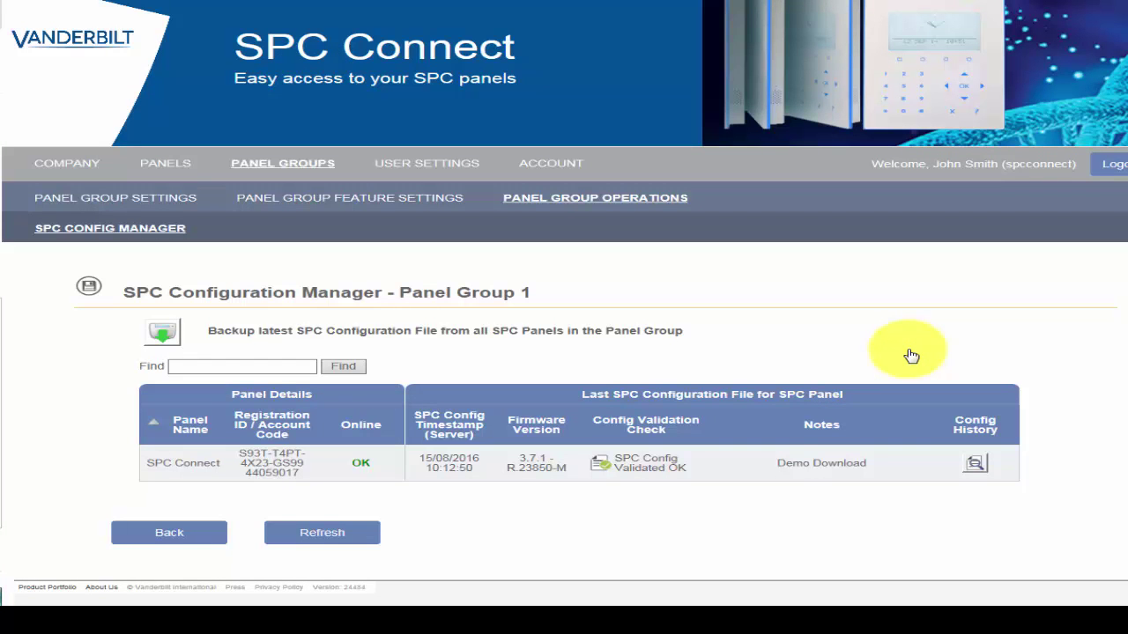
{"action": "left_click", "coordinate": [975, 465]}
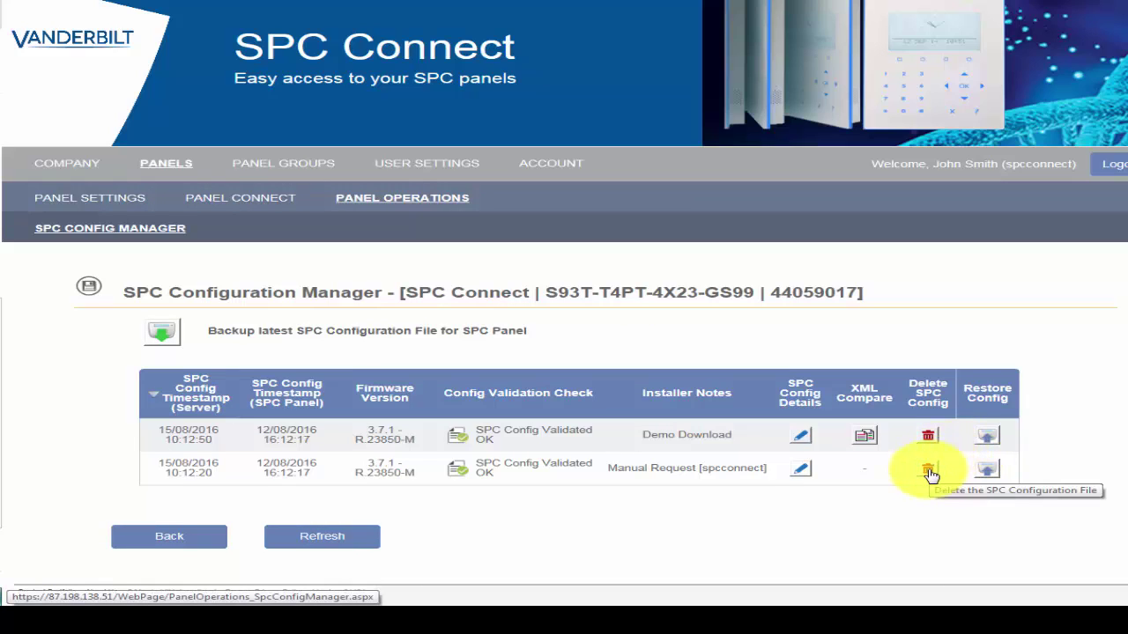
{"action": "left_click", "coordinate": [929, 470]}
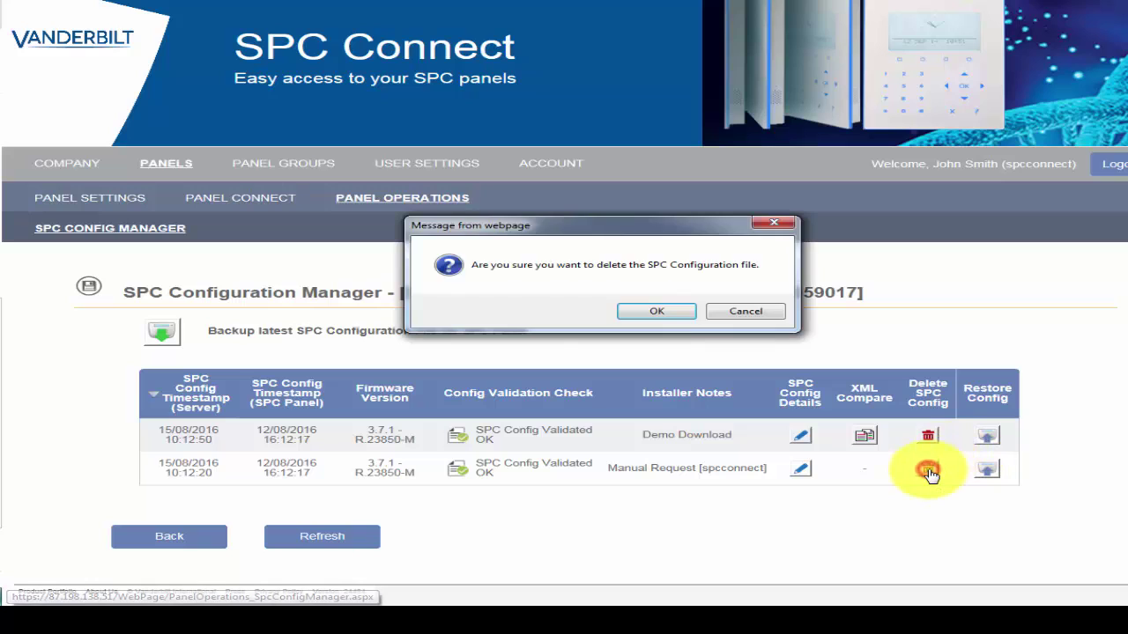
{"action": "left_click", "coordinate": [656, 313]}
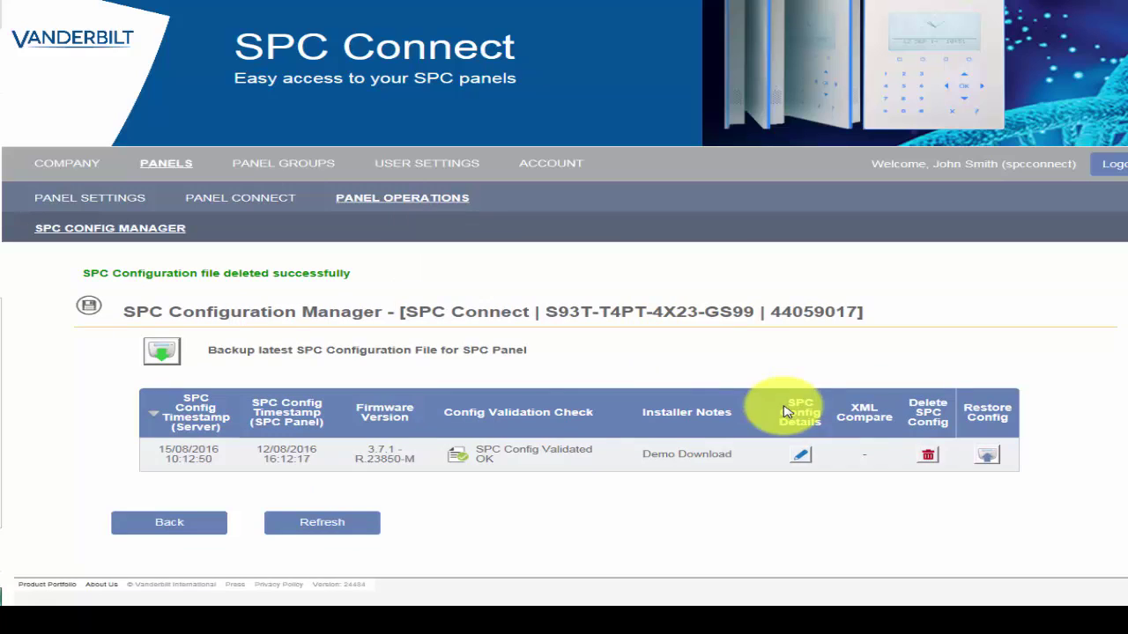
Step: Restore the 10:12:50 Demo Download backup to the SPC Connect panel, confirming with OK
{"action": "left_click", "coordinate": [987, 458]}
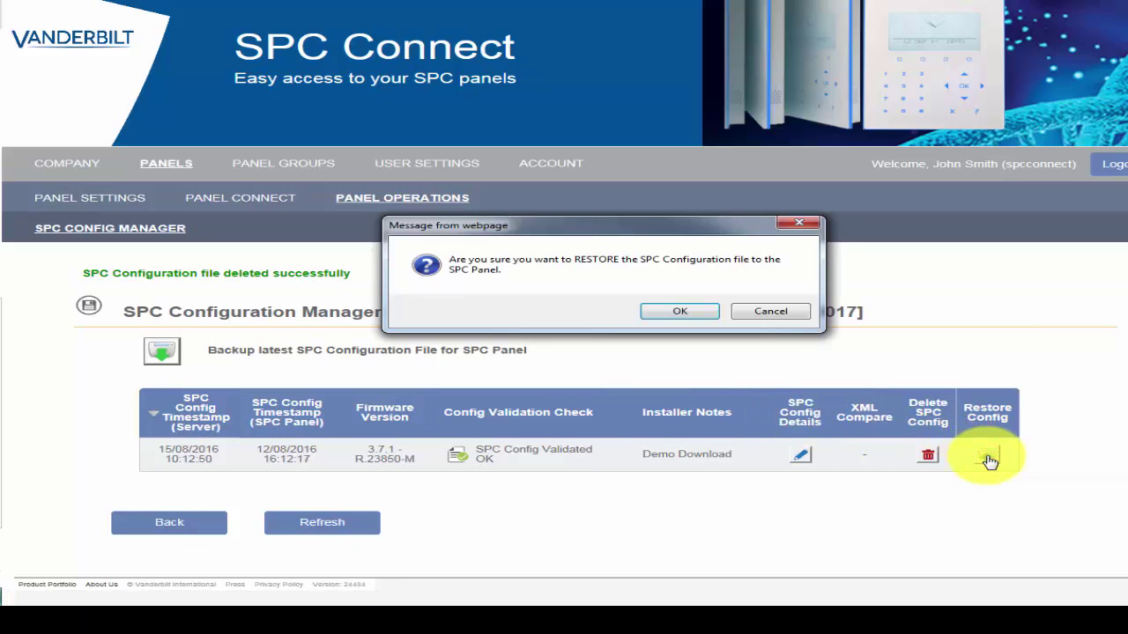
{"action": "left_click", "coordinate": [680, 313]}
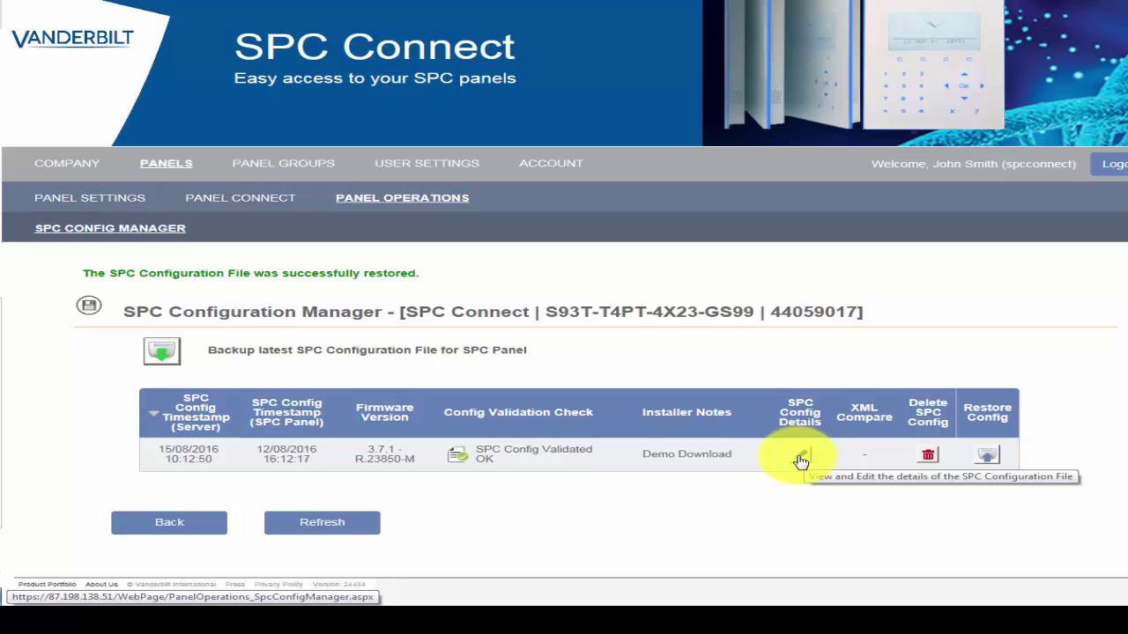
Step: Download the Demo Download backup's SPC Config File from its details page
{"action": "left_click", "coordinate": [799, 458]}
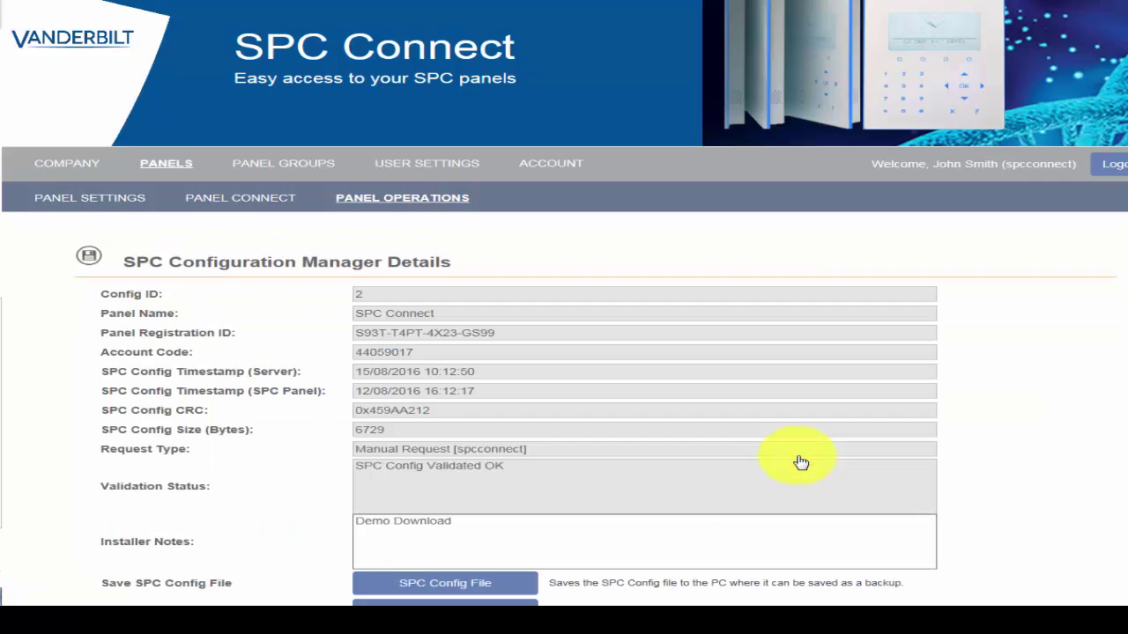
{"action": "scroll", "coordinate": [679, 409], "scroll_direction": "down", "scroll_amount": 2}
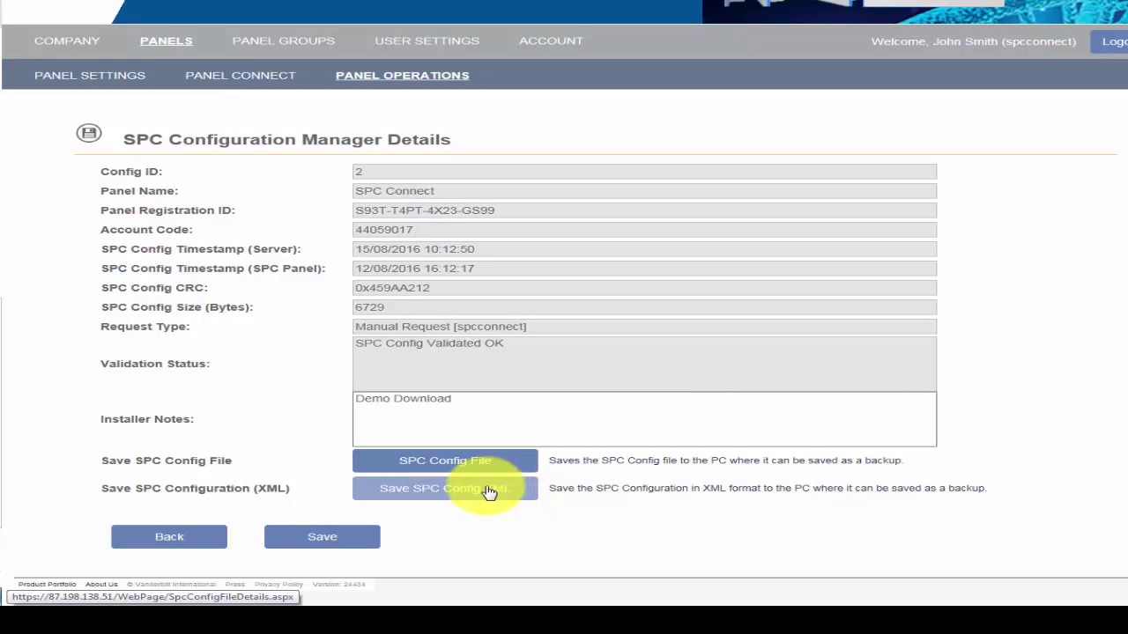
{"action": "left_click", "coordinate": [443, 465]}
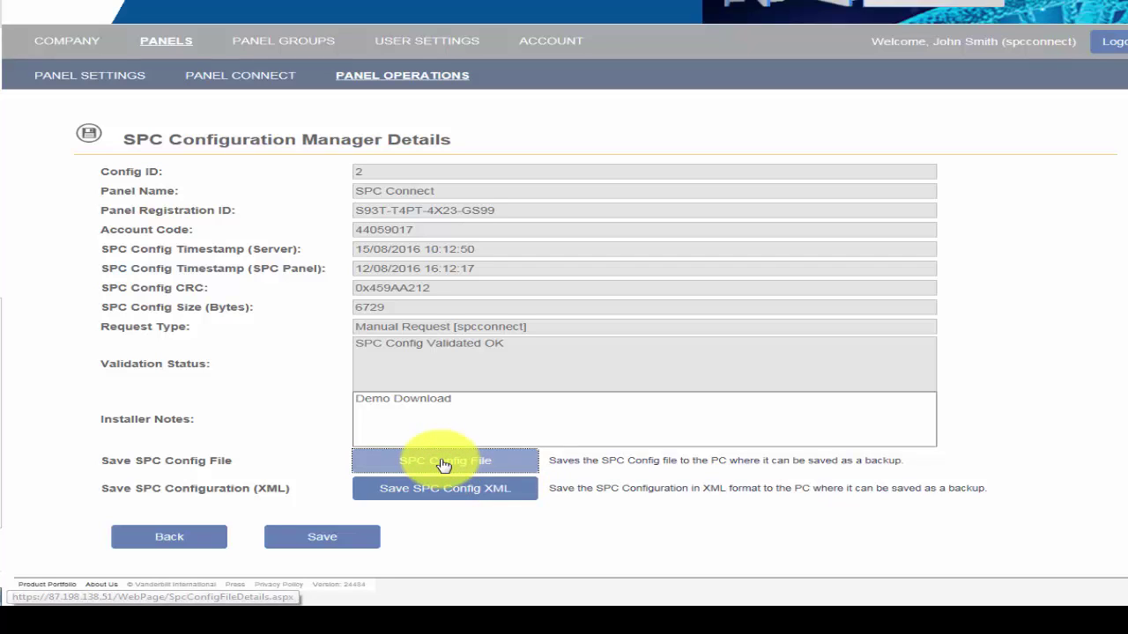